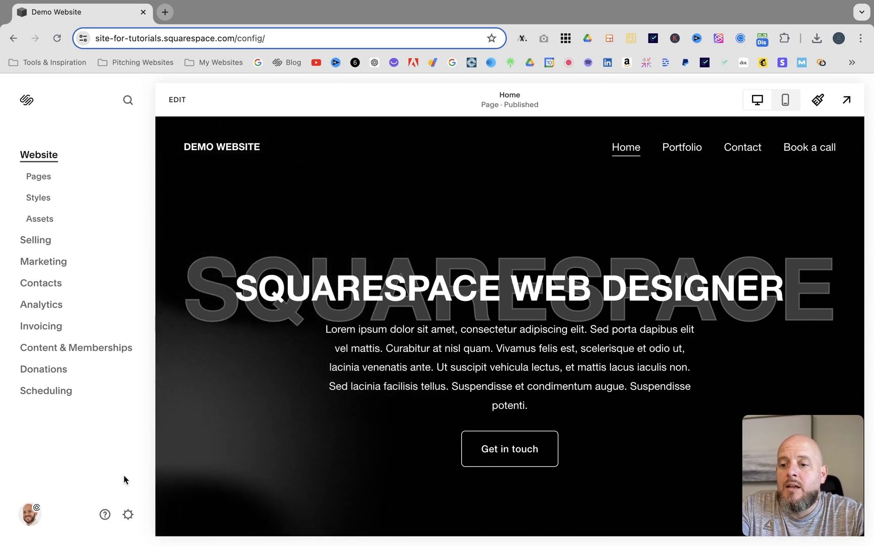
# - Review the site's social links list in the Website settings
pyautogui.click(128, 514)
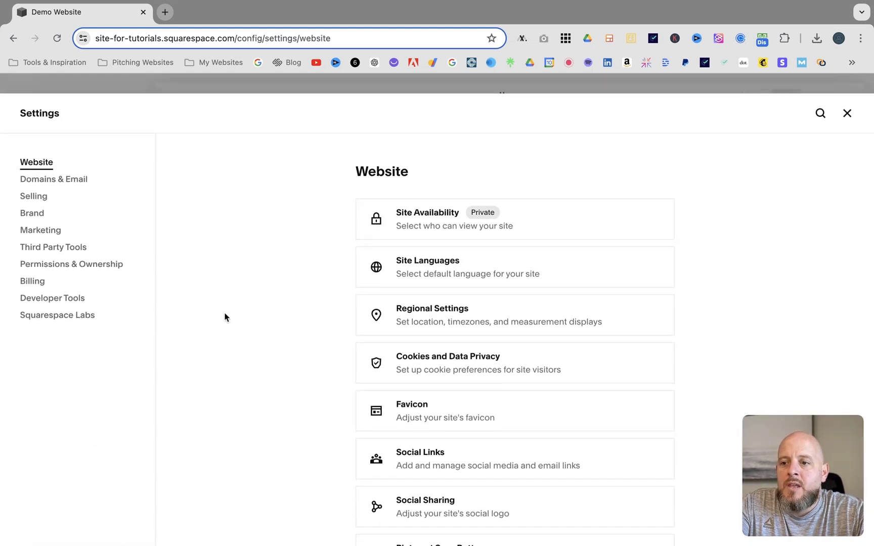
pyautogui.click(446, 450)
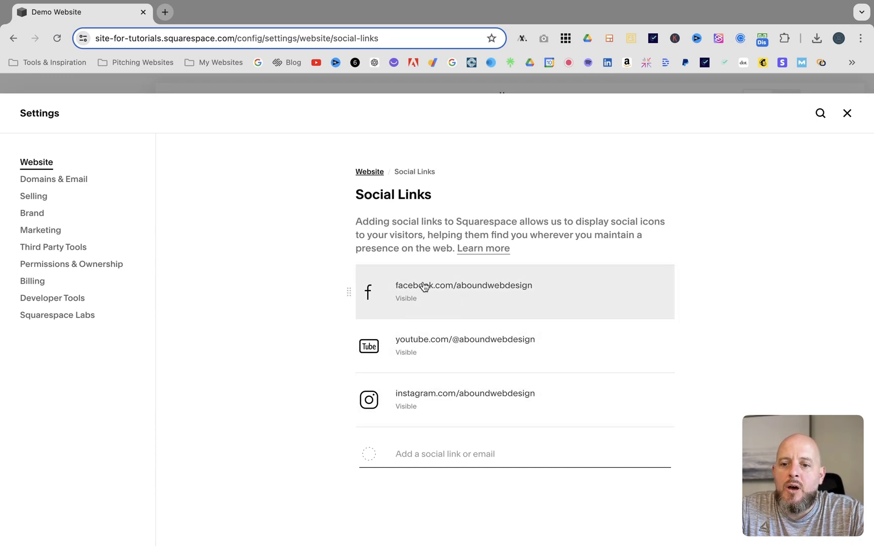
pyautogui.moveTo(347, 399)
pyautogui.mouseDown()
pyautogui.moveTo(339, 288)
pyautogui.moveTo(347, 289)
pyautogui.moveTo(350, 397)
pyautogui.mouseUp()
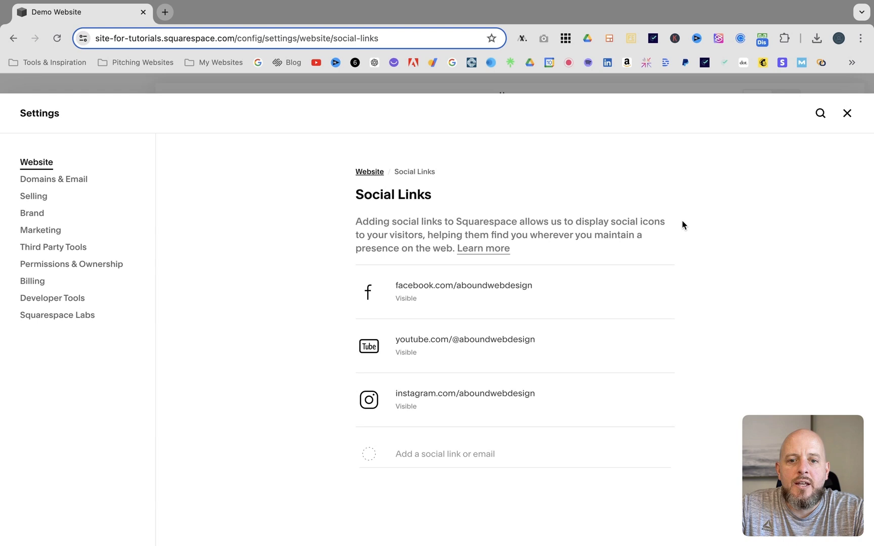
pyautogui.click(848, 120)
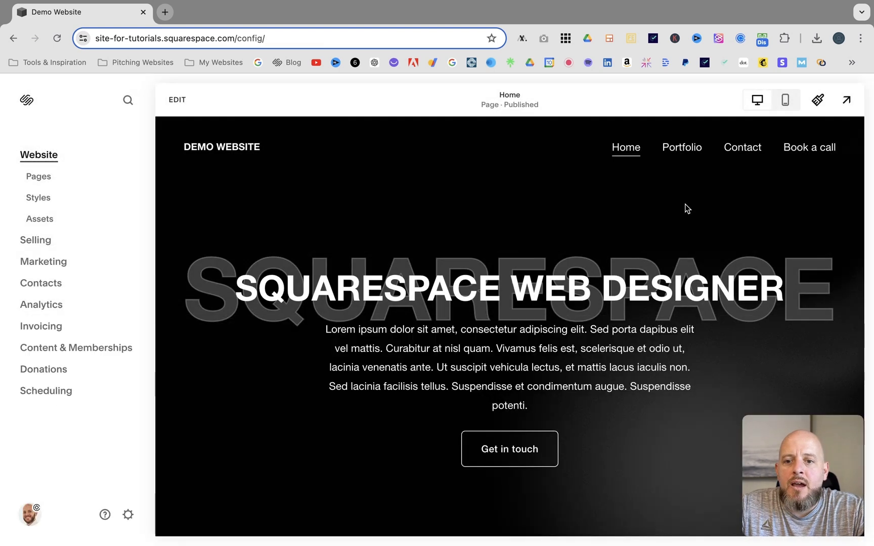
# - Add a Social Links block below the Book a free call button in the Get in Touch section
pyautogui.click(177, 100)
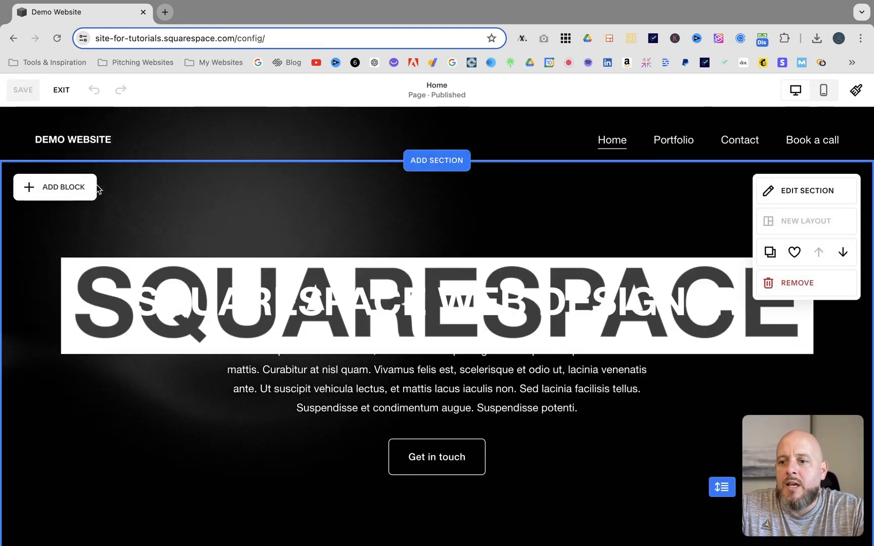
pyautogui.scroll(-1, 229, 221)
pyautogui.scroll(-10, 228, 221)
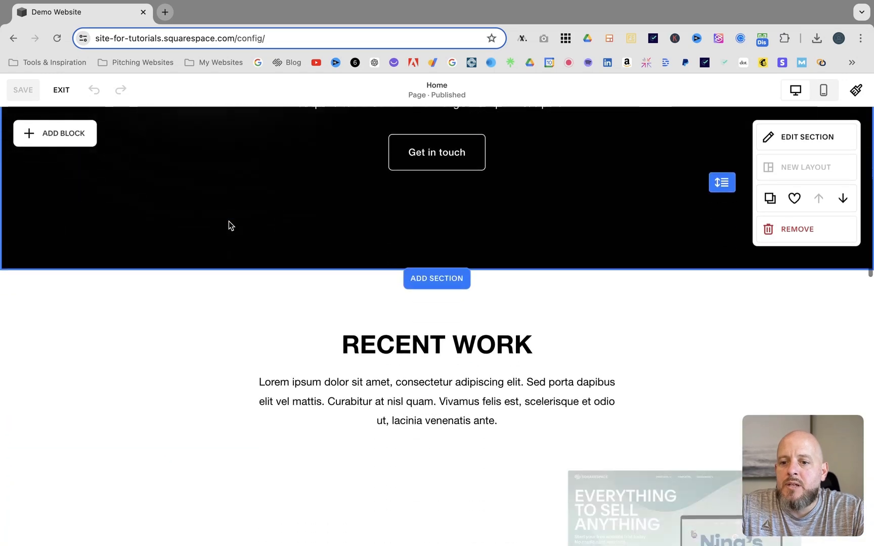
pyautogui.scroll(-15, 228, 221)
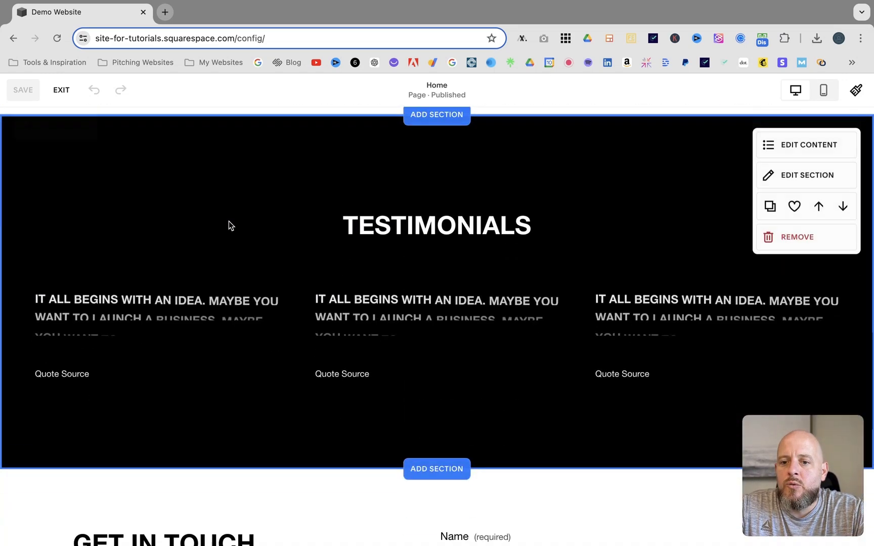
pyautogui.scroll(-1, 228, 221)
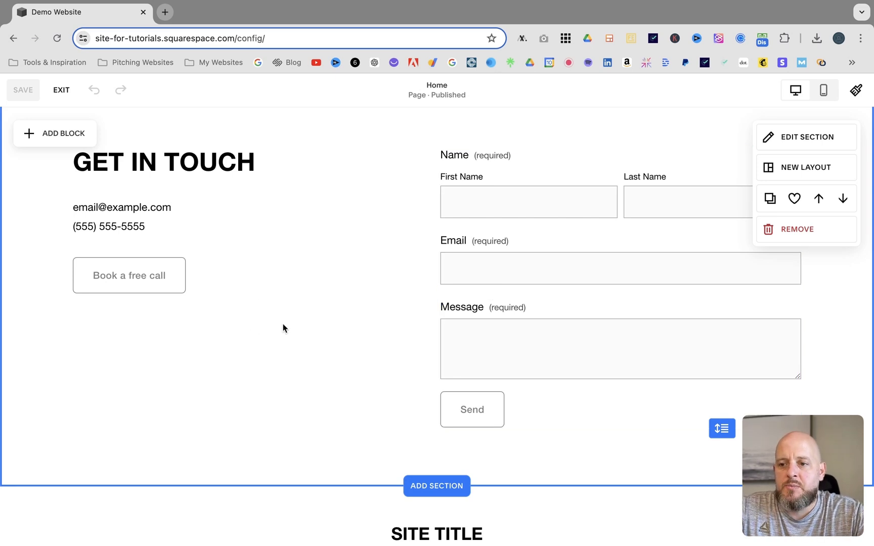
pyautogui.click(54, 135)
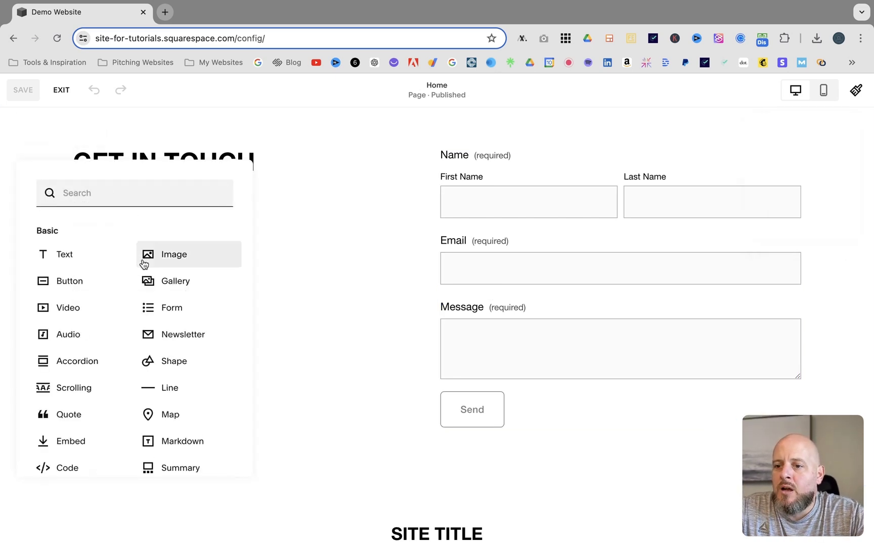
pyautogui.write('soci')
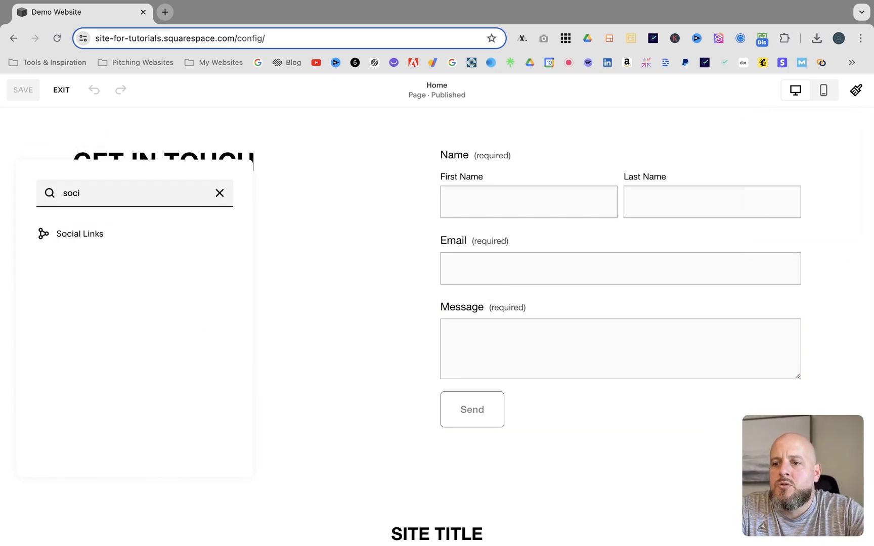
pyautogui.click(67, 234)
pyautogui.moveTo(151, 178); pyautogui.dragTo(150, 336)
pyautogui.click(259, 330)
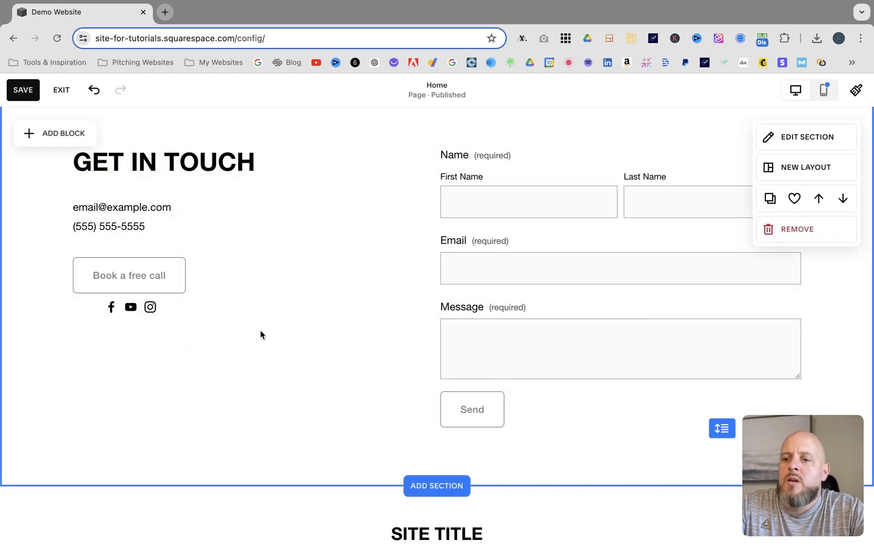
# - Toggle the Facebook icon's visibility off and back on in the social links block
pyautogui.click(88, 318)
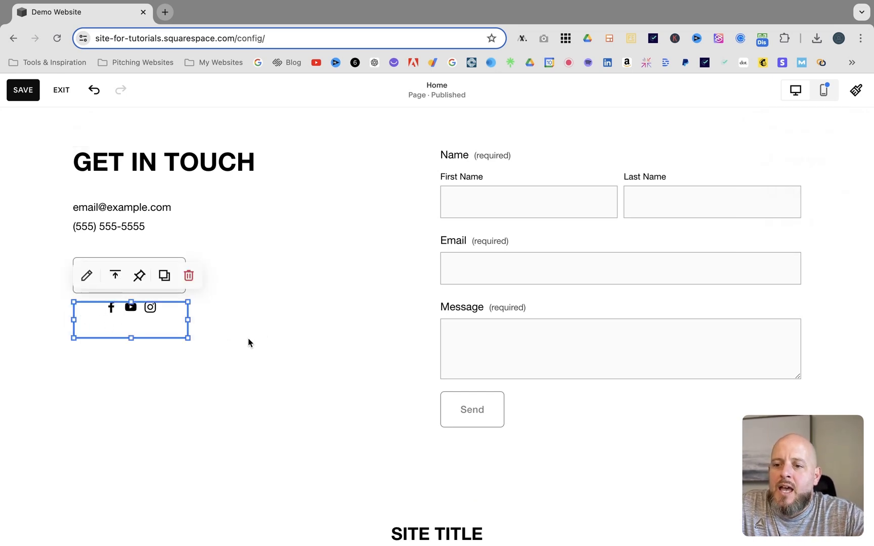
pyautogui.click(87, 276)
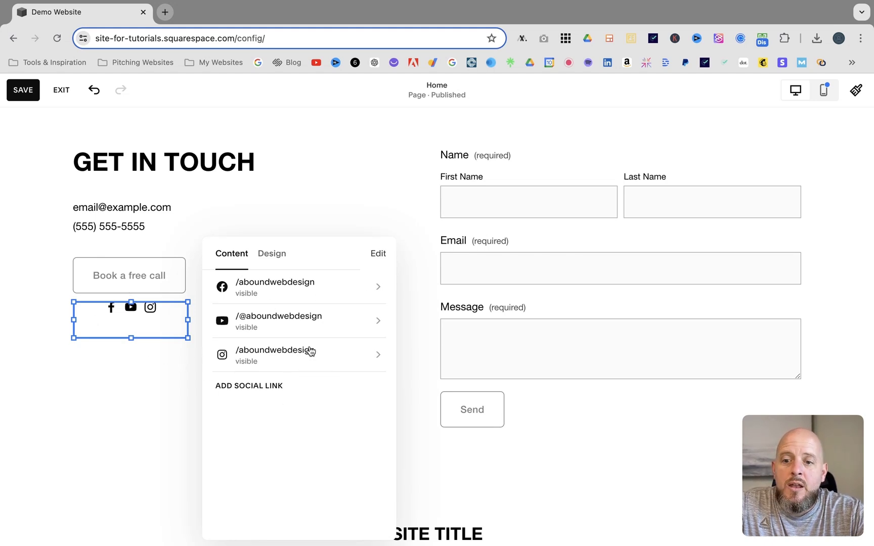
pyautogui.click(381, 288)
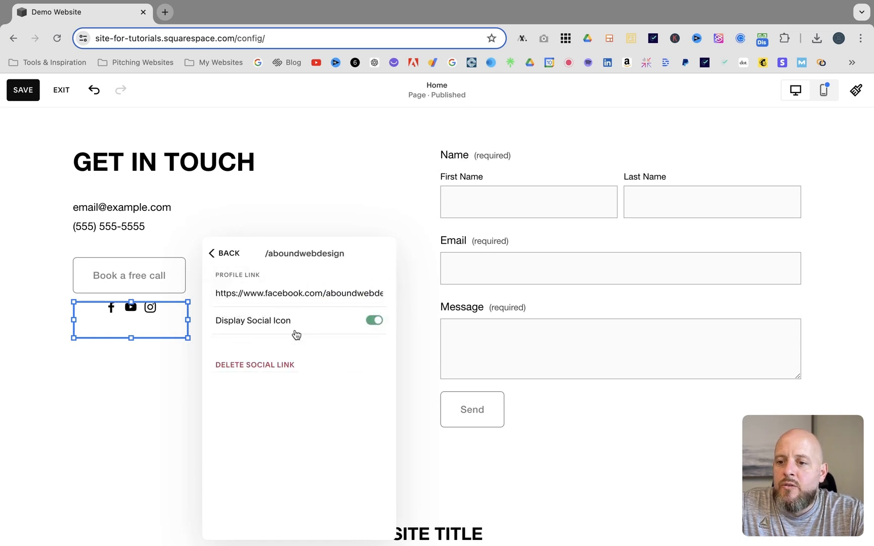
pyautogui.click(374, 322)
pyautogui.click(228, 253)
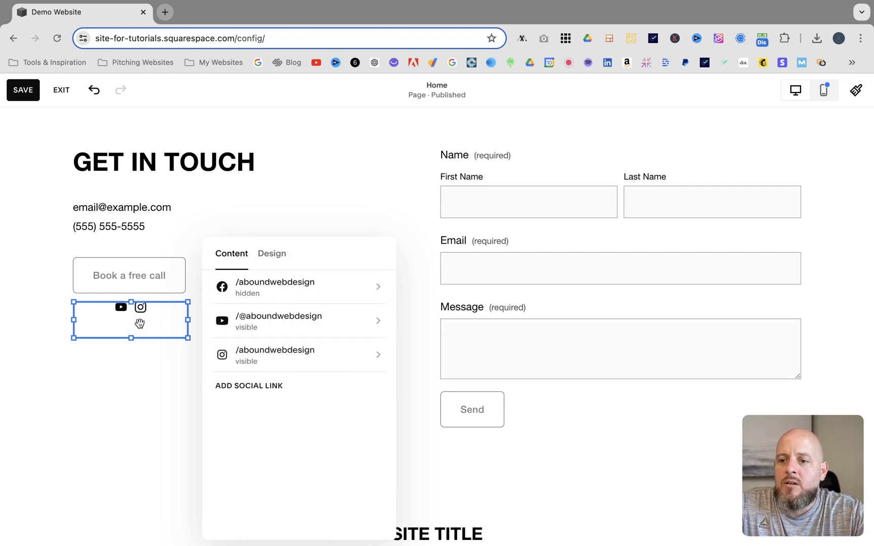
pyautogui.click(374, 289)
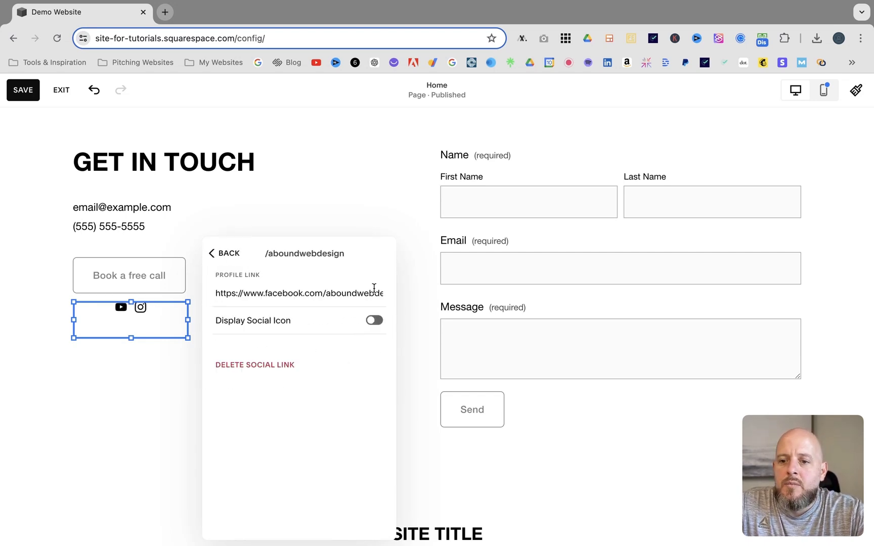
pyautogui.click(220, 255)
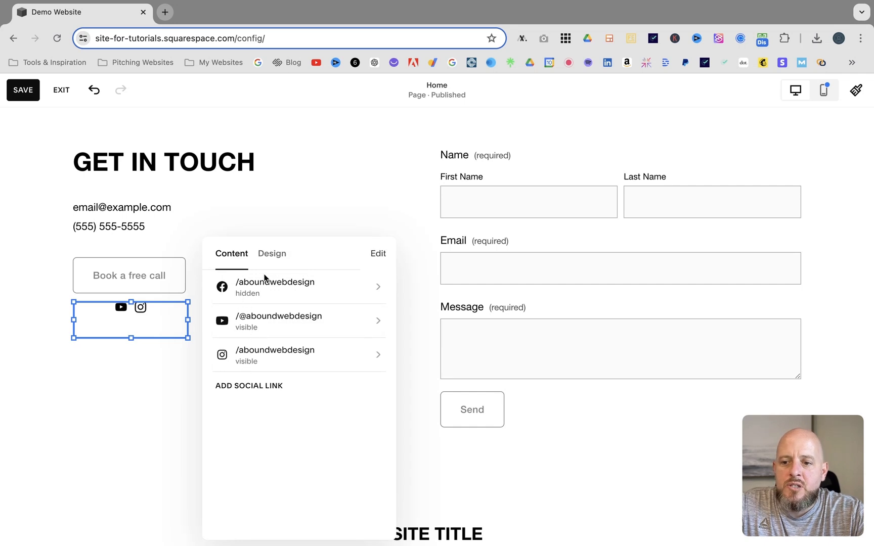
pyautogui.click(374, 288)
pyautogui.click(375, 320)
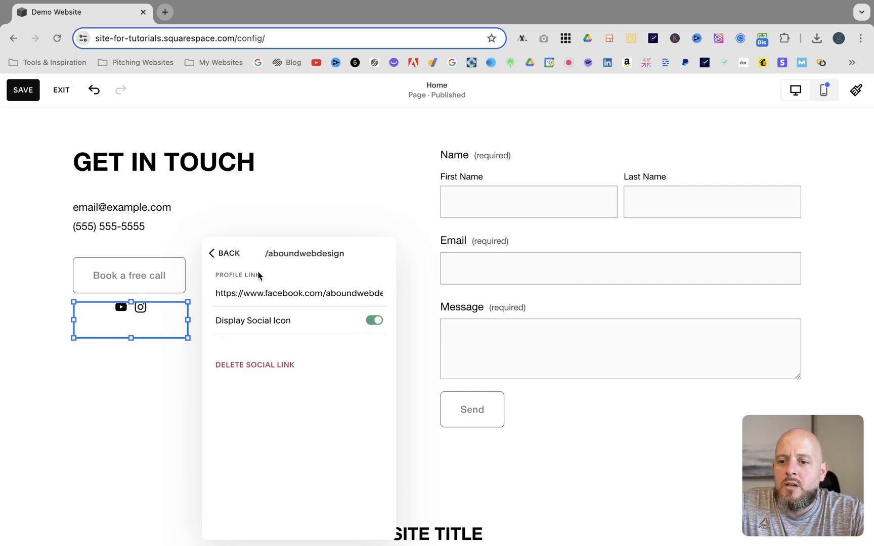
pyautogui.click(217, 253)
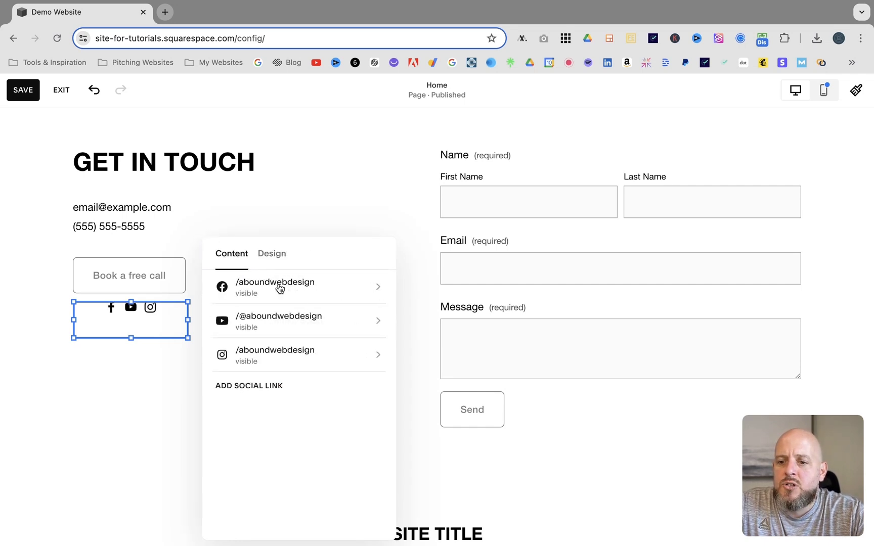
# - Set the social icons' alignment to left and their size to XL
pyautogui.click(276, 254)
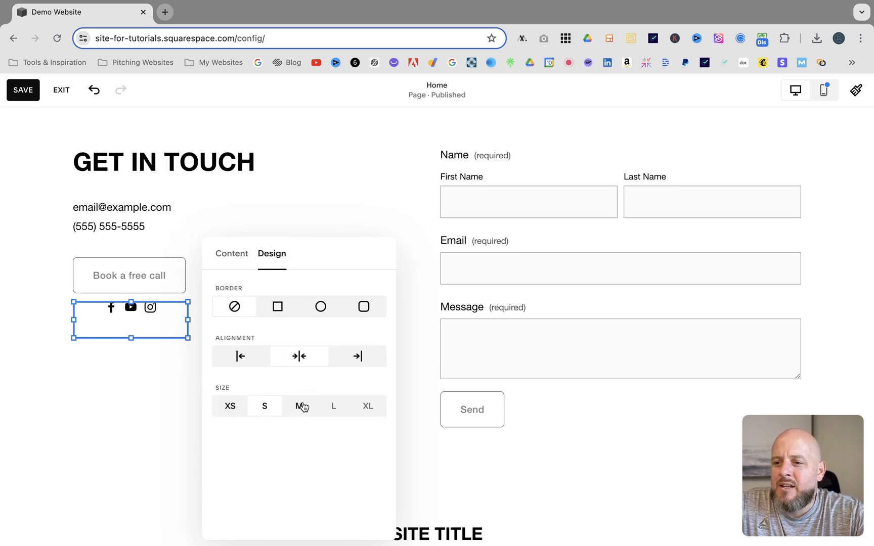
pyautogui.click(240, 357)
pyautogui.click(368, 407)
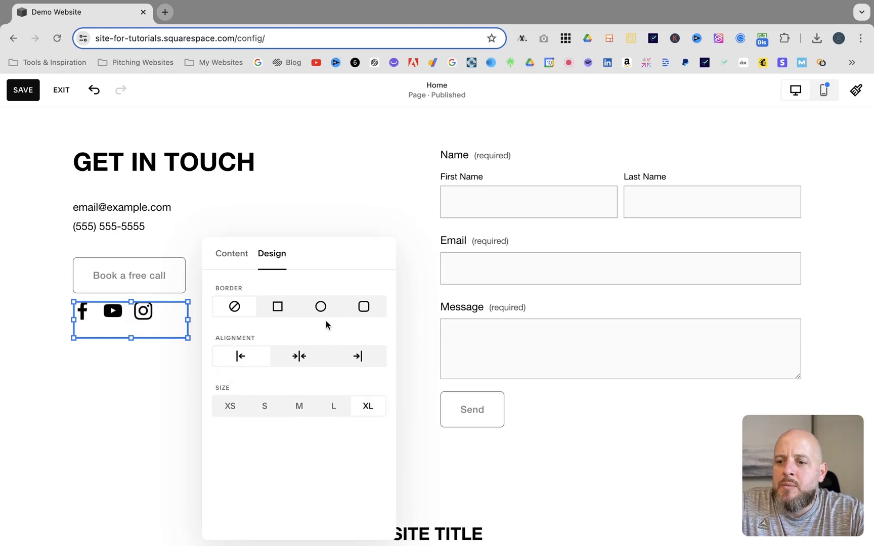
# - Give the social icons a rounded square border with the Solid style
pyautogui.click(363, 313)
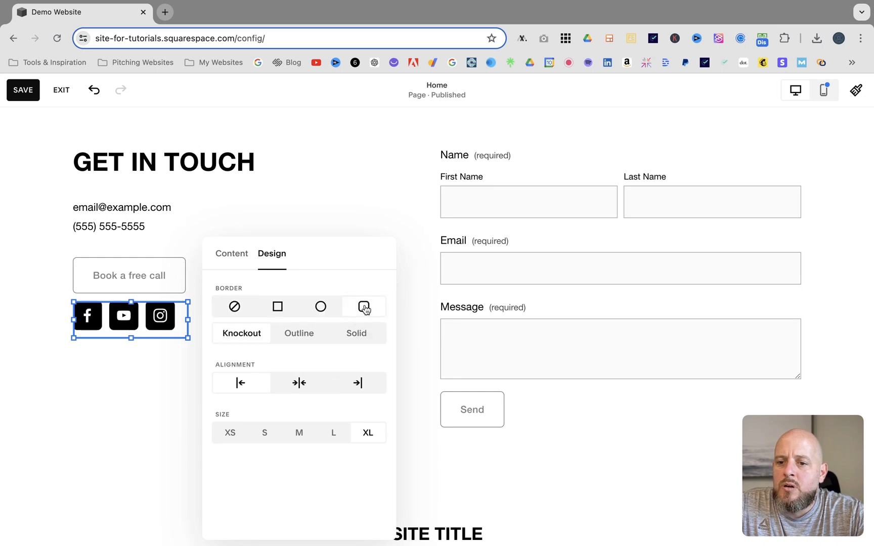
pyautogui.click(303, 334)
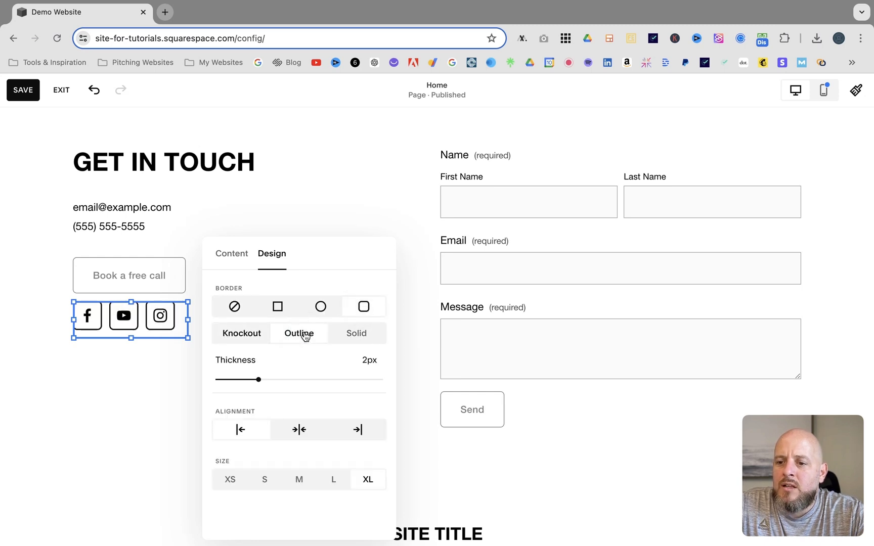
pyautogui.click(357, 334)
pyautogui.click(246, 336)
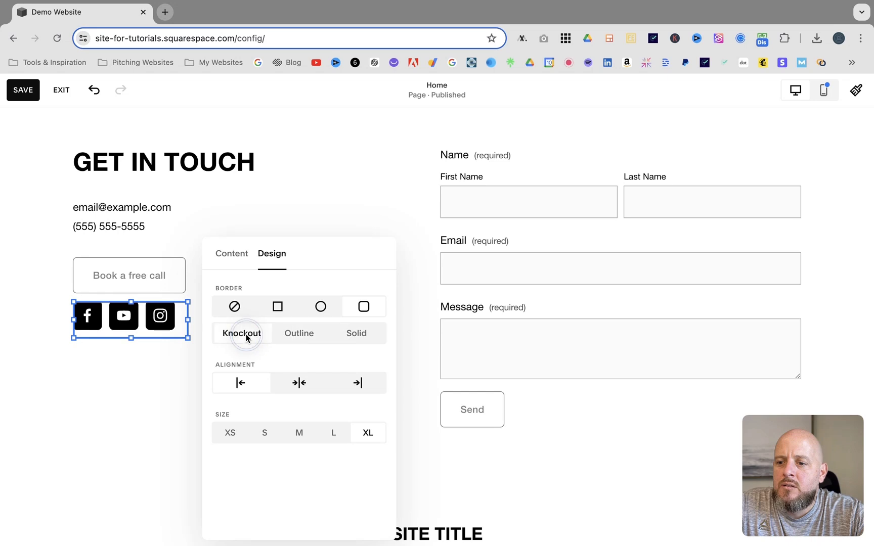
pyautogui.click(320, 306)
pyautogui.click(278, 307)
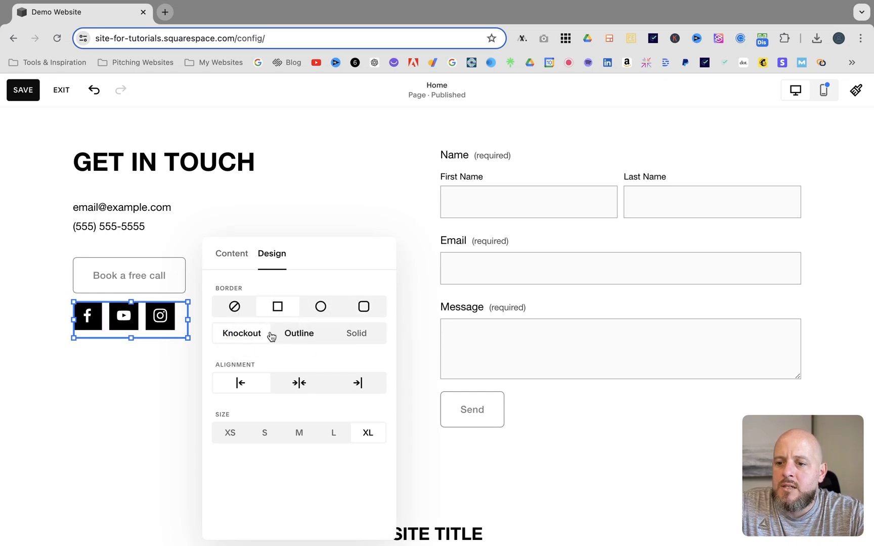
pyautogui.click(357, 332)
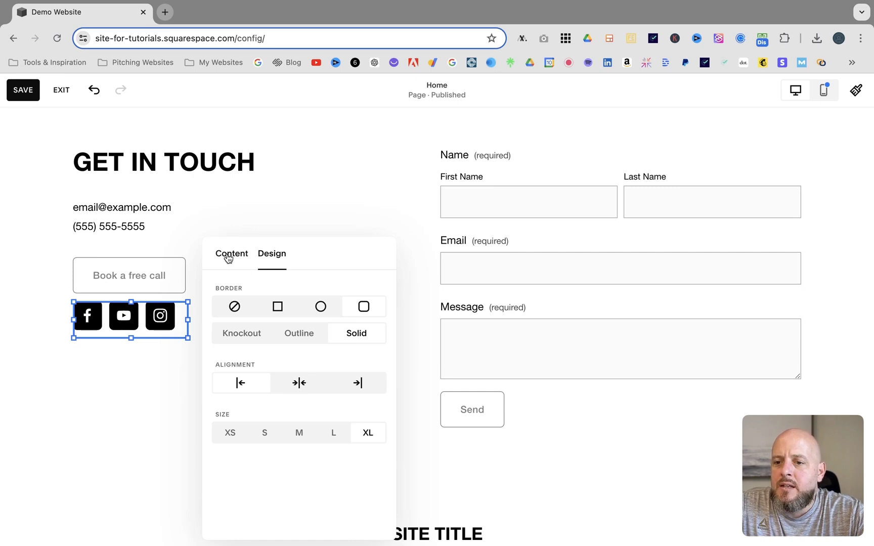
# - Align the social links block vertically to the bottom of its area
pyautogui.click(228, 258)
pyautogui.click(205, 426)
pyautogui.click(134, 317)
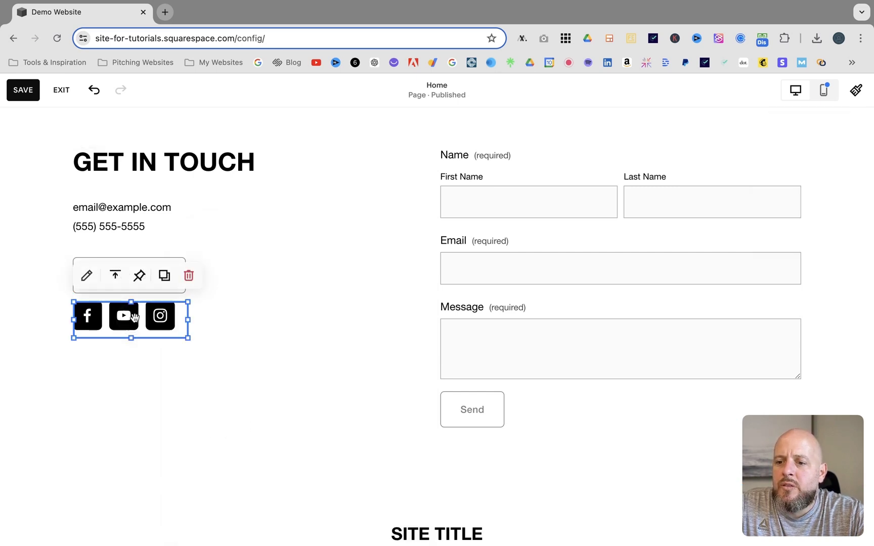
pyautogui.click(115, 278)
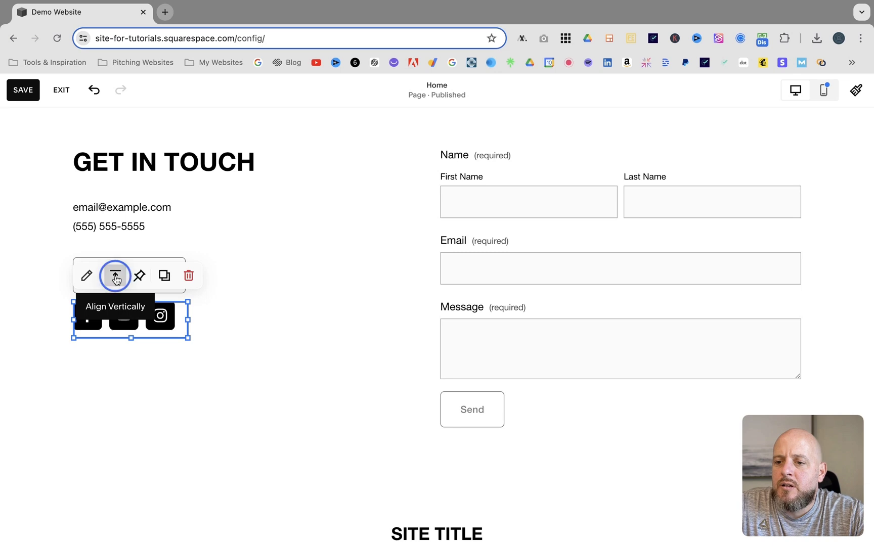
pyautogui.click(115, 307)
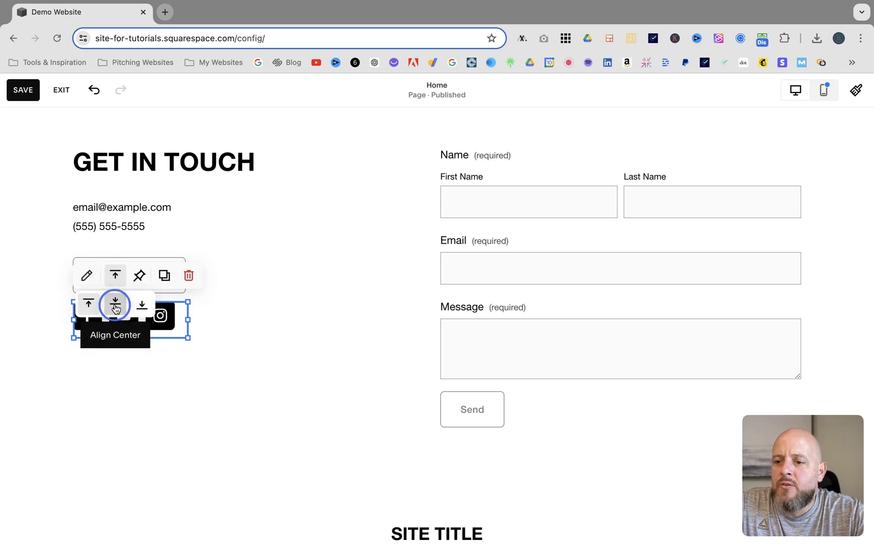
pyautogui.click(141, 304)
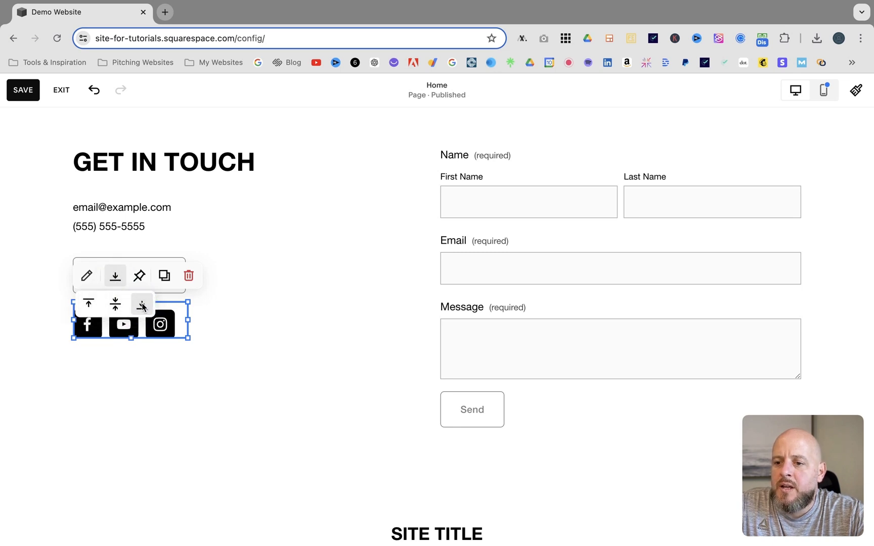
pyautogui.click(240, 333)
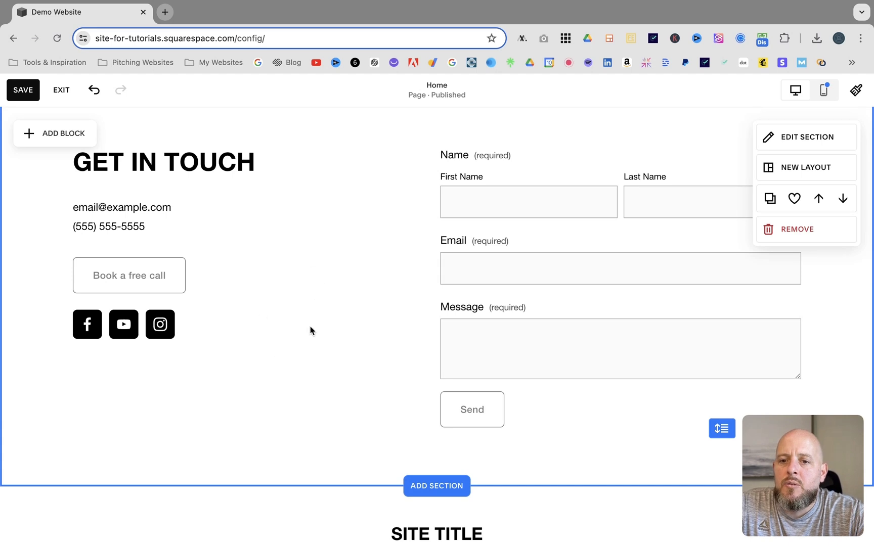
# - Add a Social Links block to the site footer
pyautogui.scroll(-3, 310, 326)
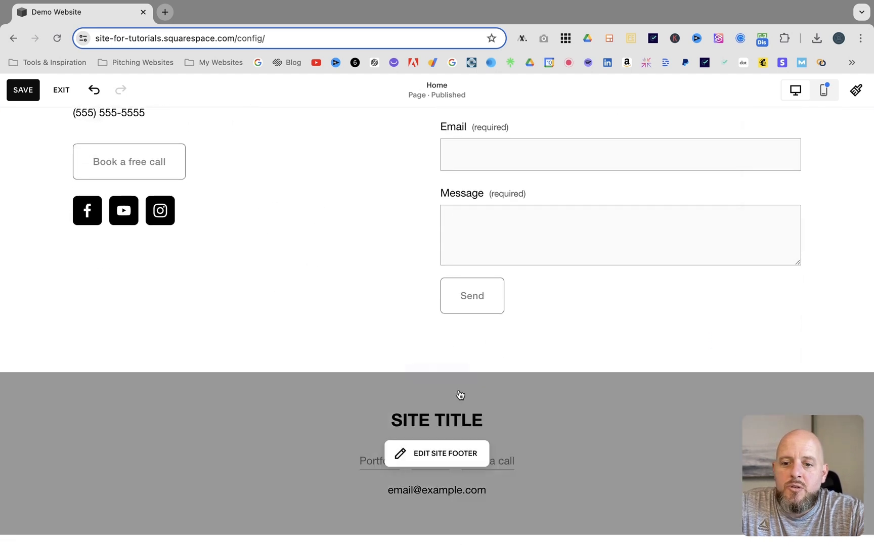
pyautogui.click(437, 448)
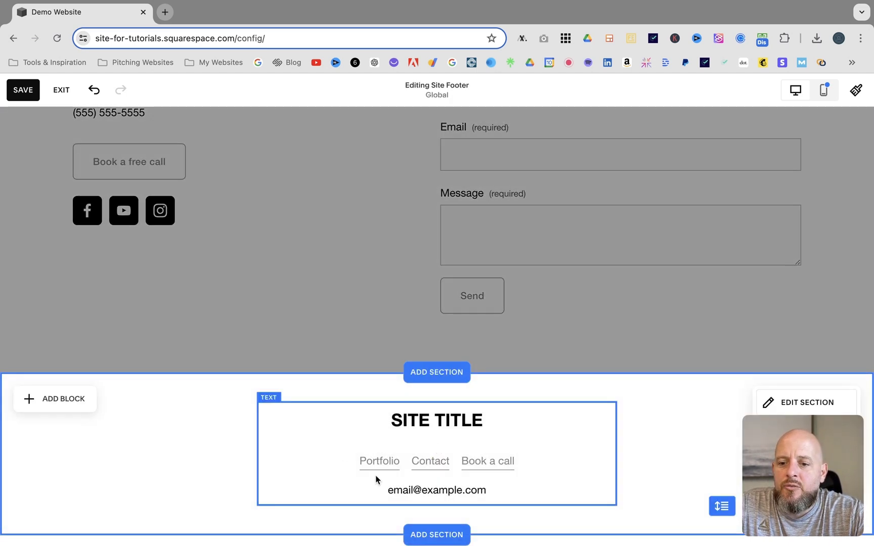
pyautogui.click(51, 399)
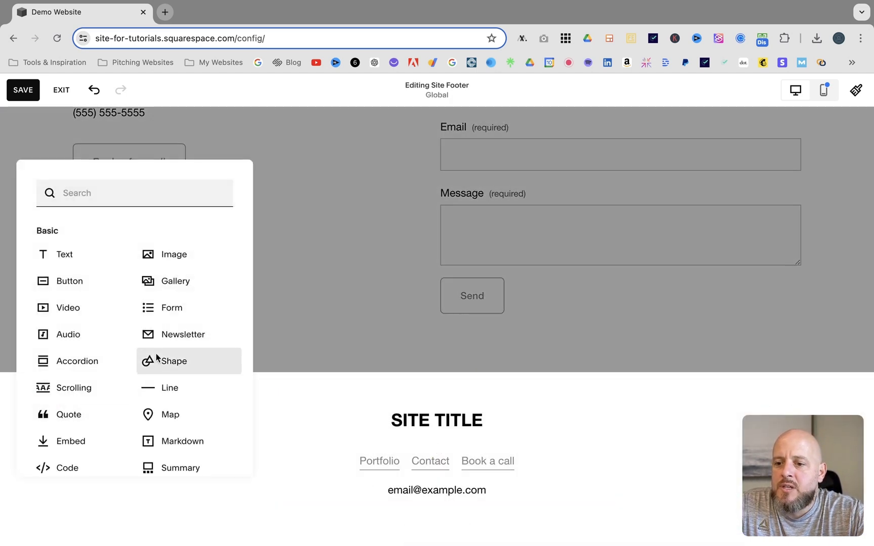
pyautogui.scroll(-5, 156, 357)
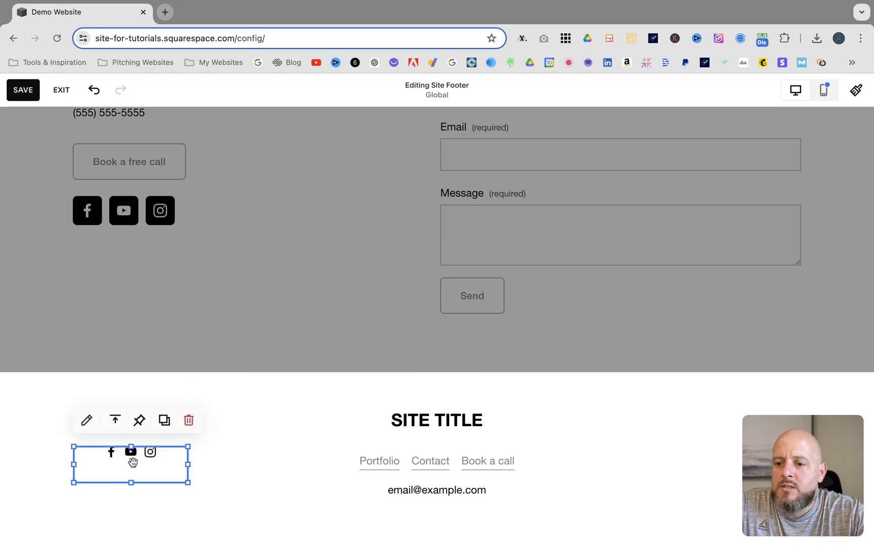
# - Open the footer social links block's design settings and set the icon alignment to left
pyautogui.click(225, 499)
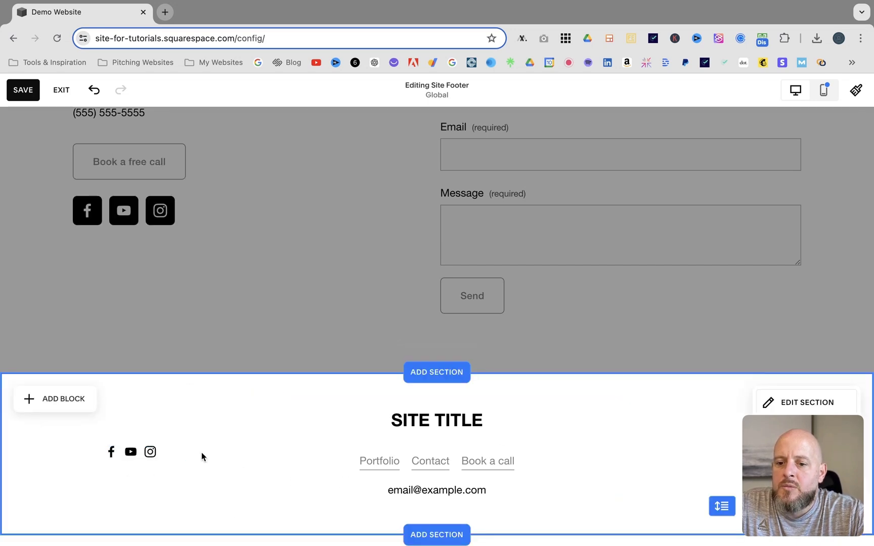
pyautogui.click(131, 469)
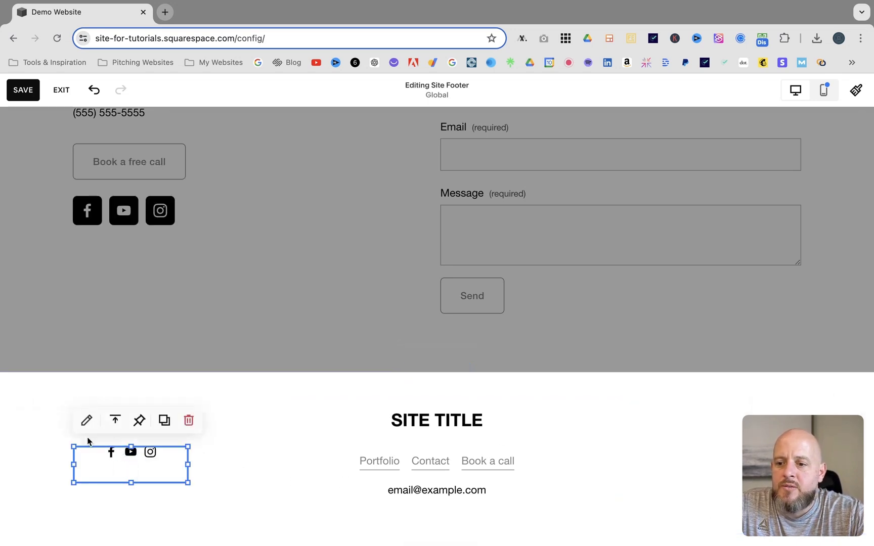
pyautogui.click(87, 422)
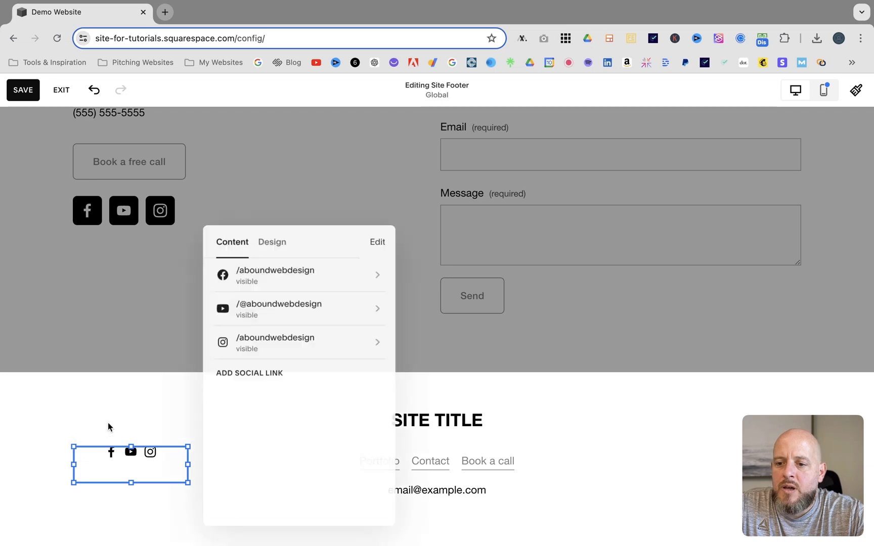
pyautogui.click(273, 241)
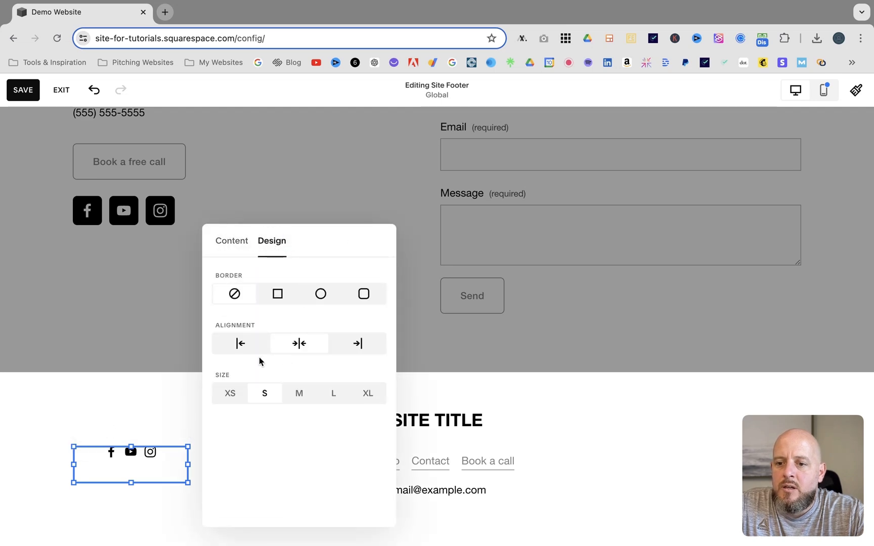
pyautogui.click(238, 344)
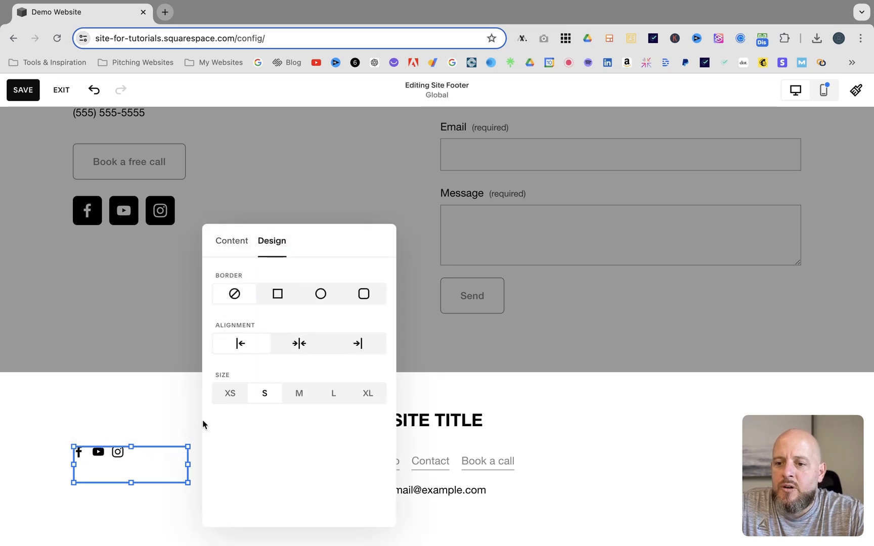
# - Align the footer social links block vertically to the bottom of its area
pyautogui.click(157, 413)
pyautogui.click(115, 420)
pyautogui.click(142, 450)
pyautogui.click(240, 479)
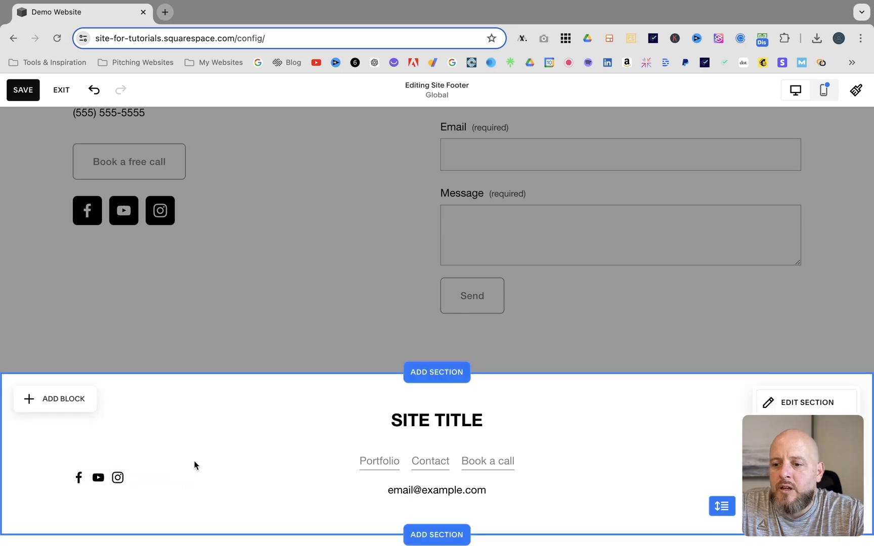
# - Edit the site header and switch on the Social Links element
pyautogui.click(260, 294)
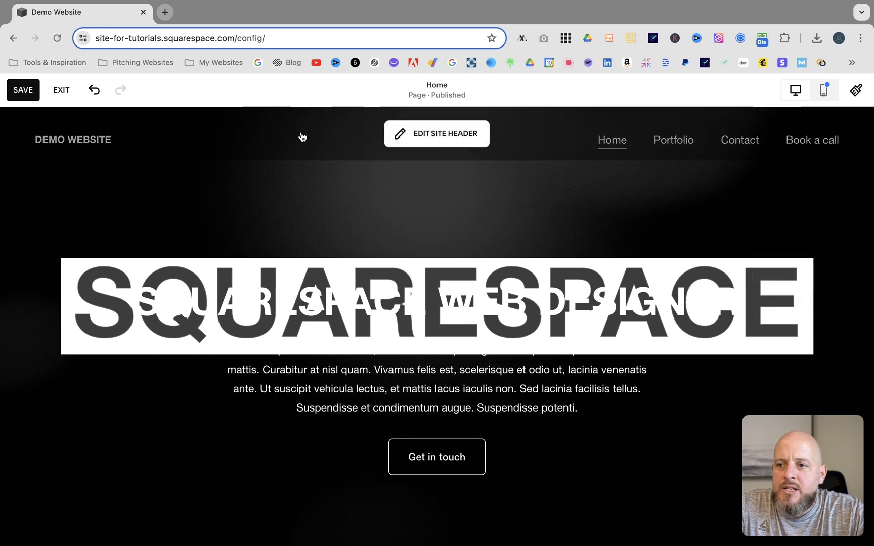
pyautogui.click(438, 136)
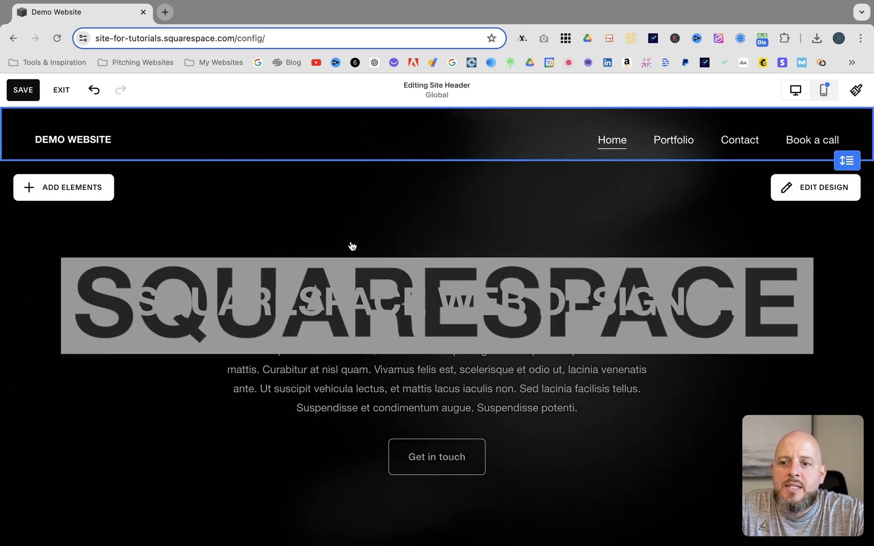
pyautogui.click(70, 189)
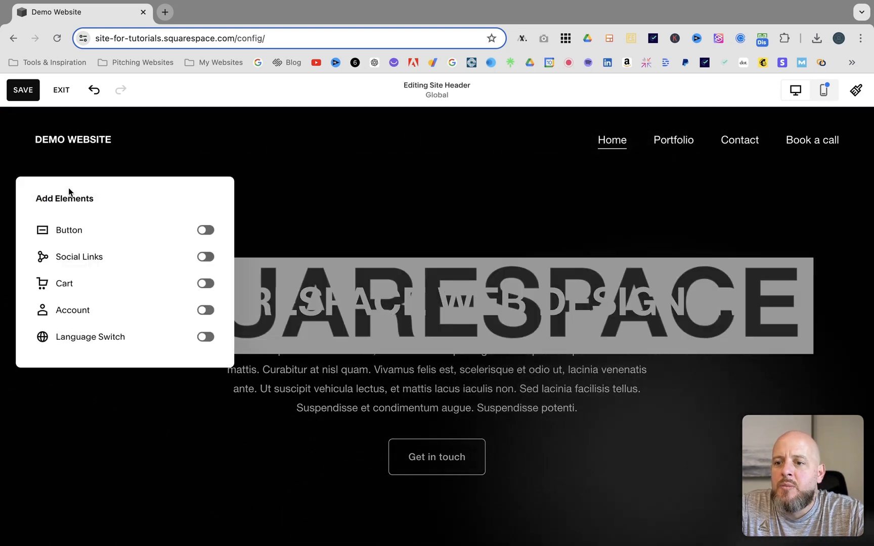
pyautogui.click(204, 258)
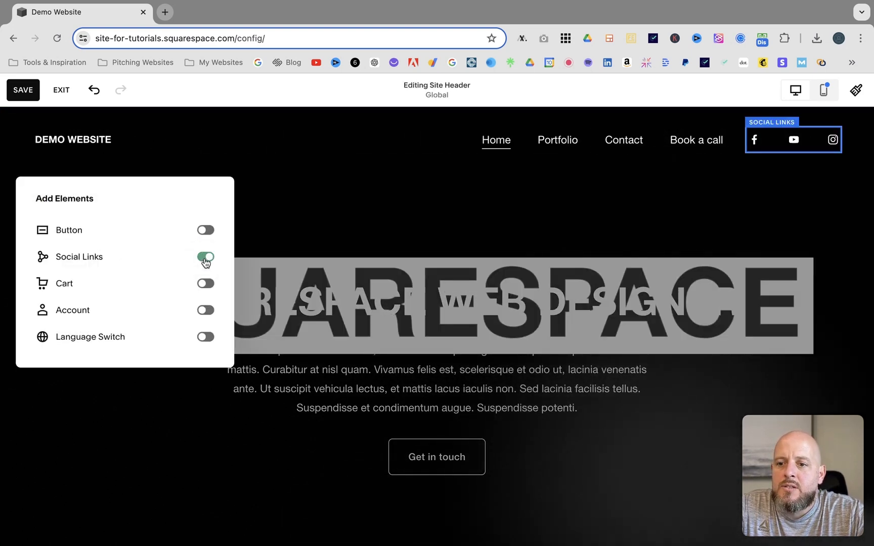
pyautogui.click(363, 220)
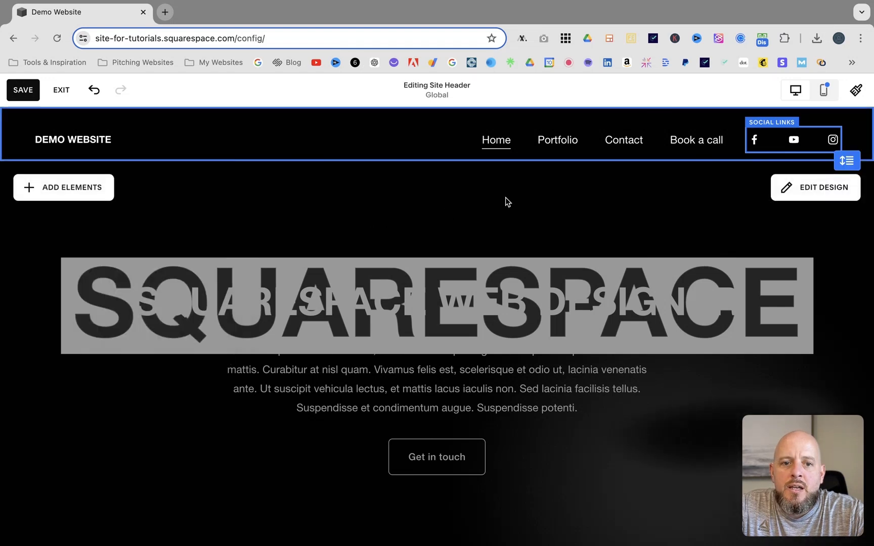
# - Open the header social links design settings and set the social icon size to 30px
pyautogui.click(783, 142)
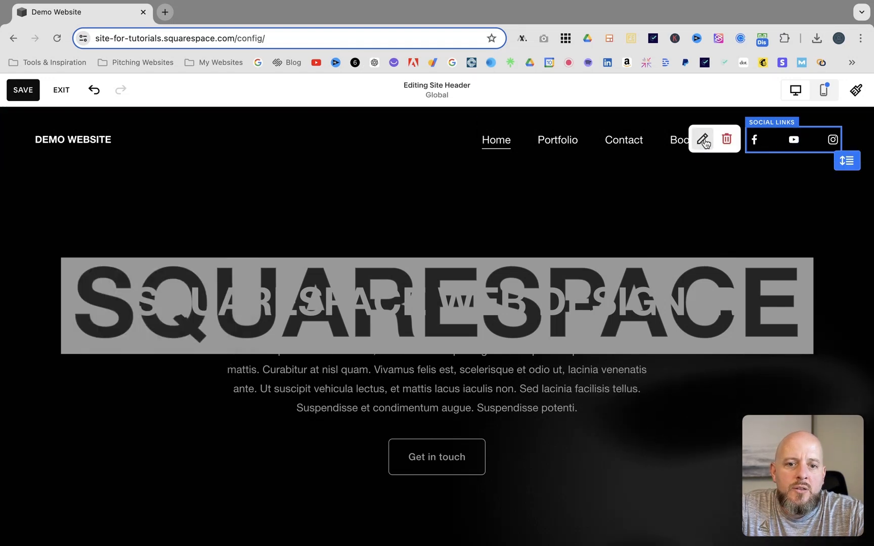
pyautogui.click(703, 139)
pyautogui.click(754, 191)
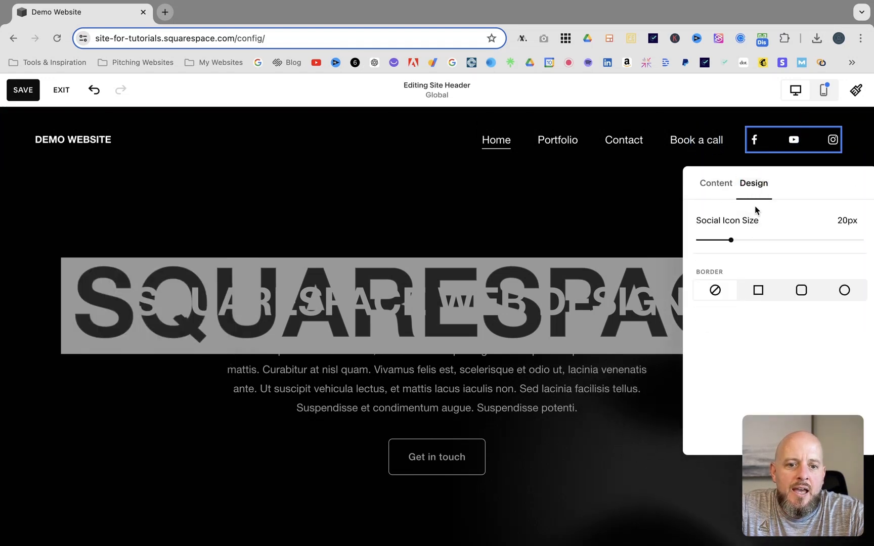
pyautogui.moveTo(795, 185); pyautogui.dragTo(522, 193)
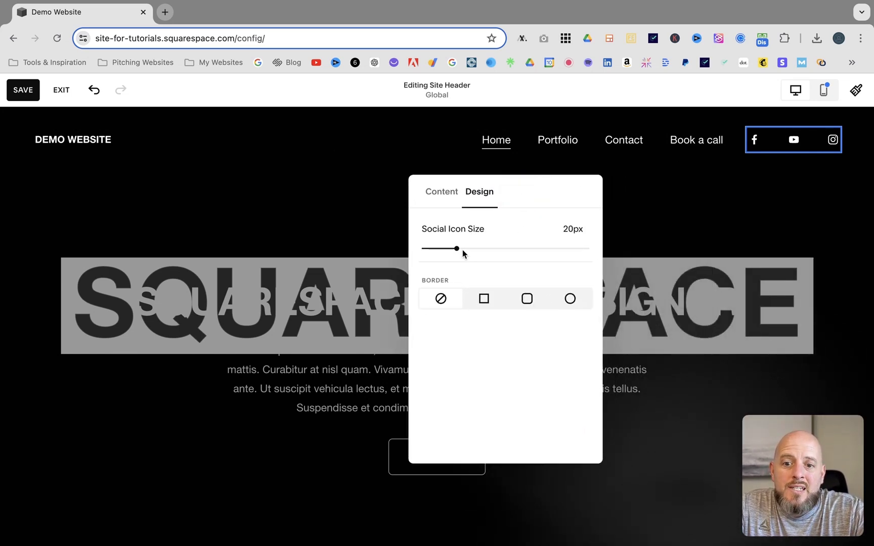
pyautogui.moveTo(457, 248); pyautogui.dragTo(522, 252)
# - Give the header social icons a rounded square Outline border and increase its thickness
pyautogui.click(561, 301)
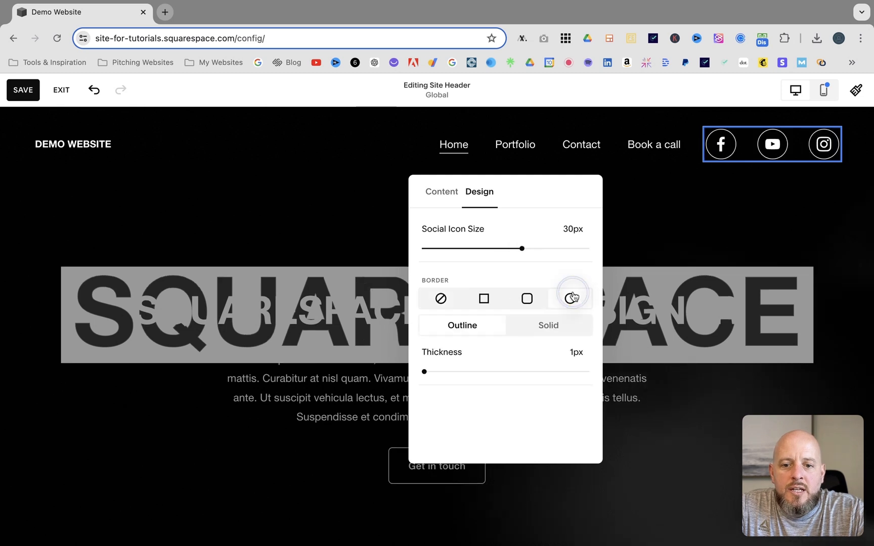
pyautogui.click(536, 326)
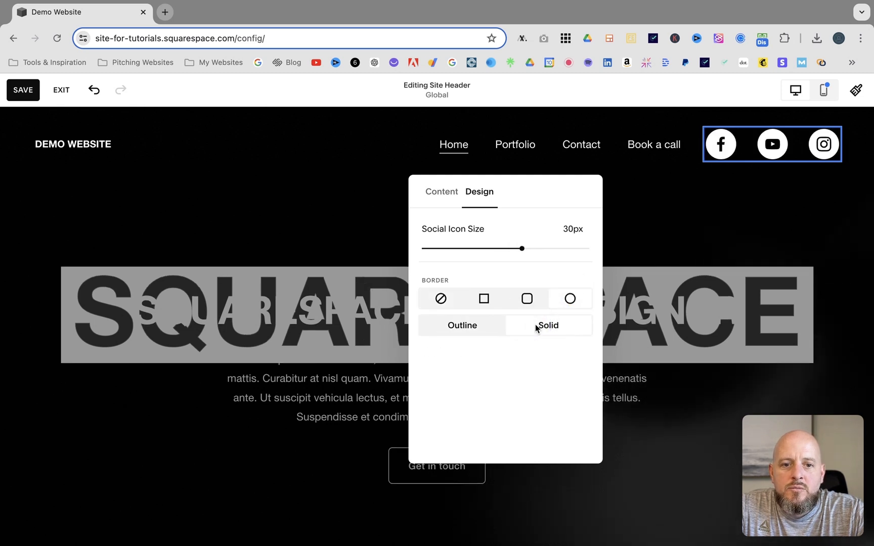
pyautogui.click(525, 299)
pyautogui.click(466, 326)
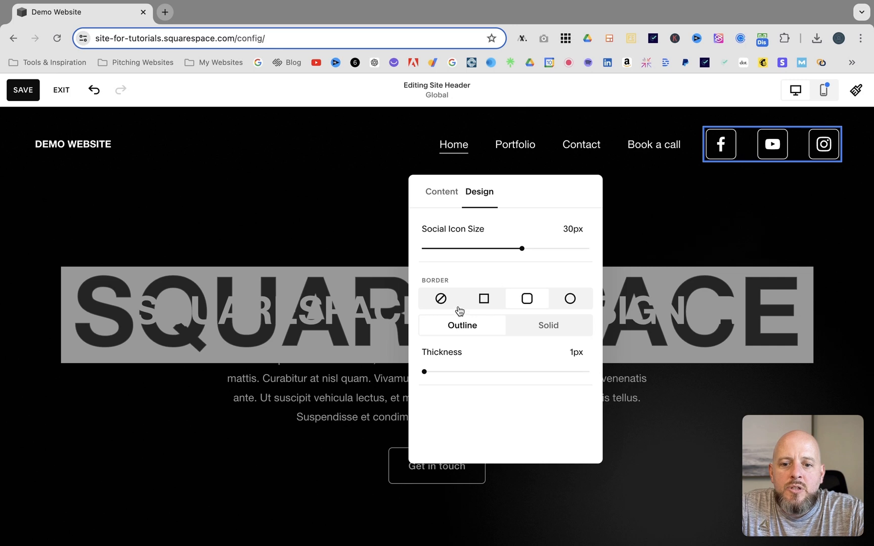
pyautogui.moveTo(424, 372); pyautogui.dragTo(489, 372)
pyautogui.click(484, 234)
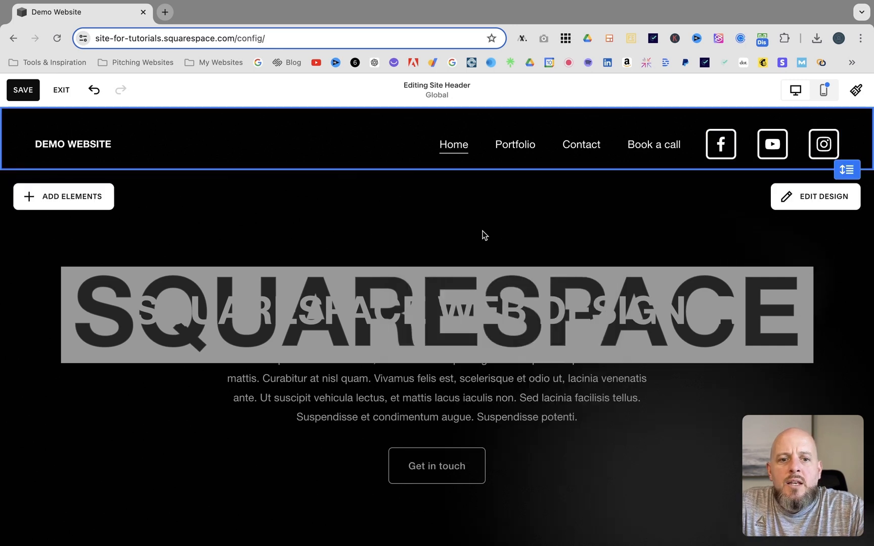
# - Save the site changes and exit the editor
pyautogui.click(21, 90)
pyautogui.click(61, 90)
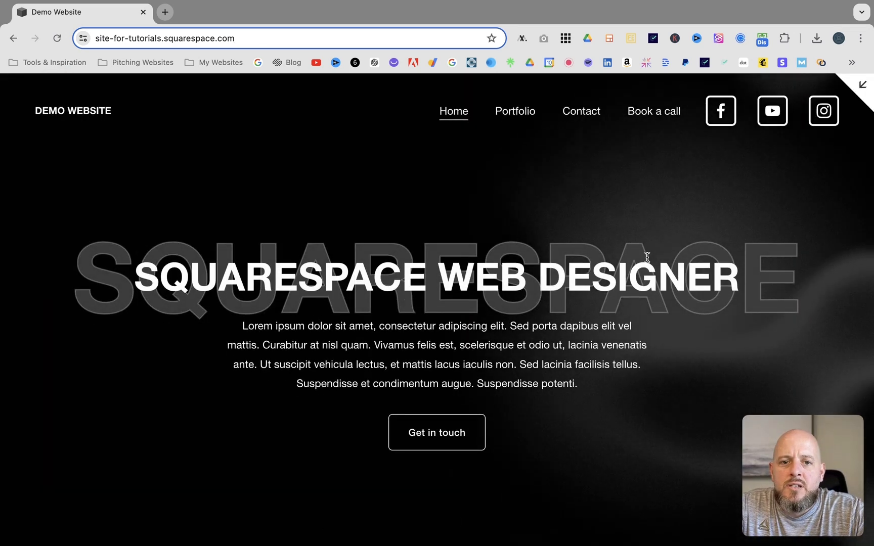
# - Scroll through the live homepage to review the header social icons
pyautogui.scroll(-2, 503, 276)
pyautogui.scroll(1, 503, 276)
pyautogui.scroll(-15, 503, 276)
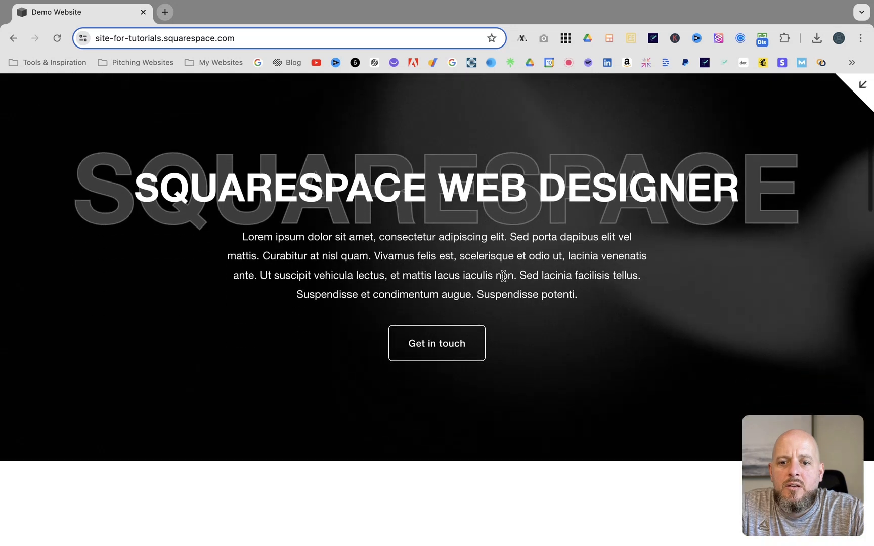
pyautogui.scroll(15, 503, 279)
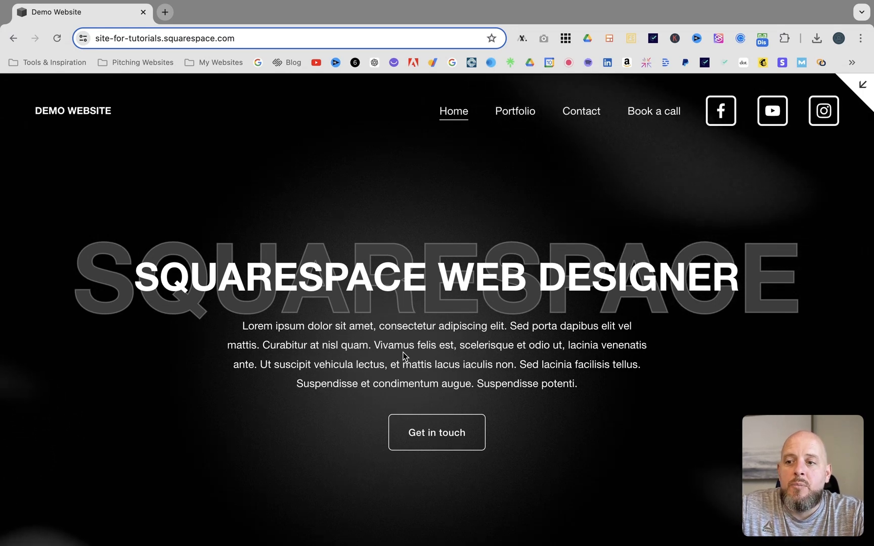
pyautogui.scroll(-10, 402, 353)
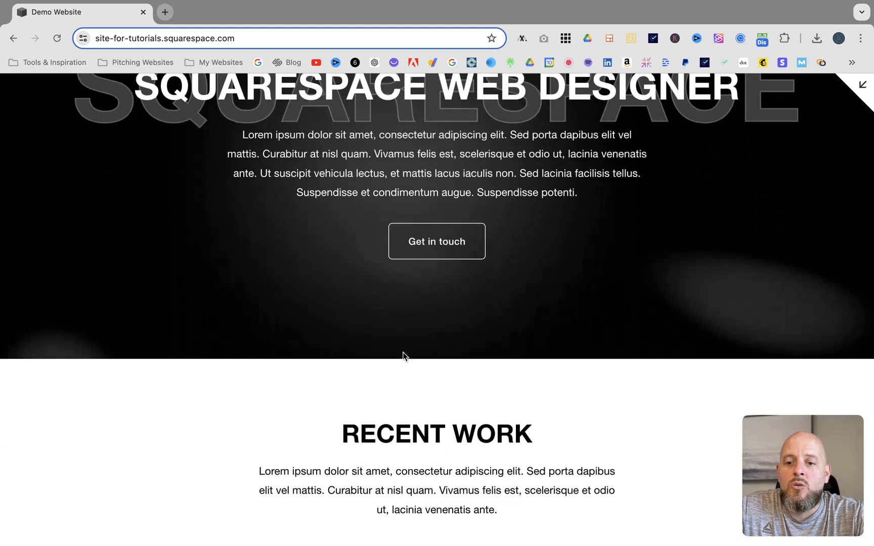
pyautogui.scroll(-1, 404, 358)
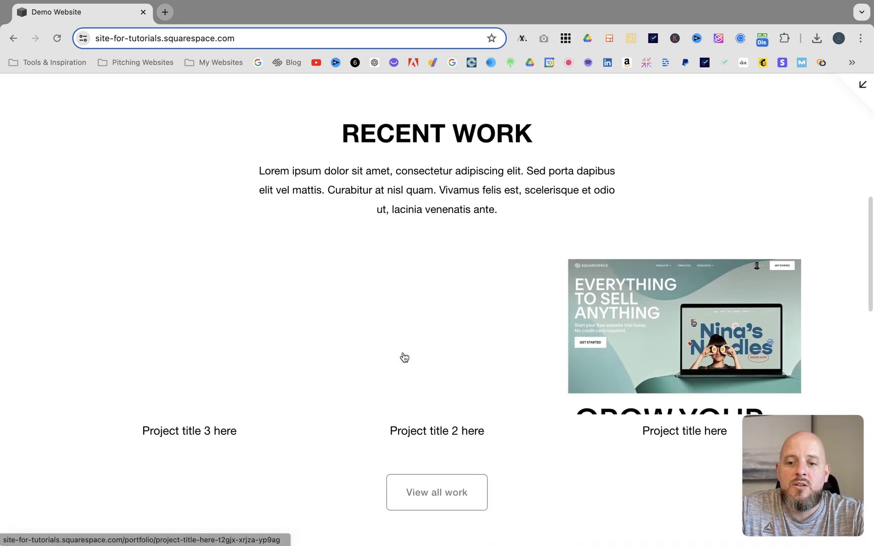